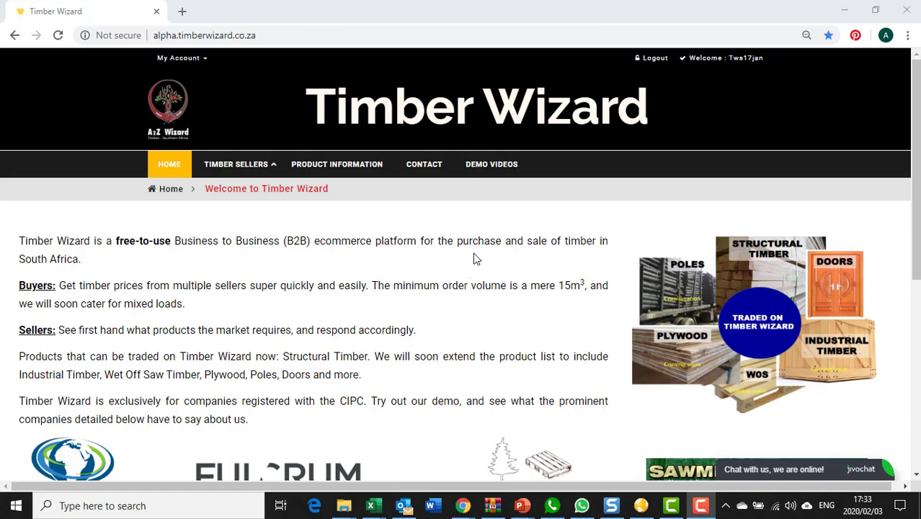
Bring up the TIMBER SELLERS menu listing received BRIPs, submitted SIPs, BOPs received and deals
{"action": "mouse_move", "coordinate": [260, 170]}
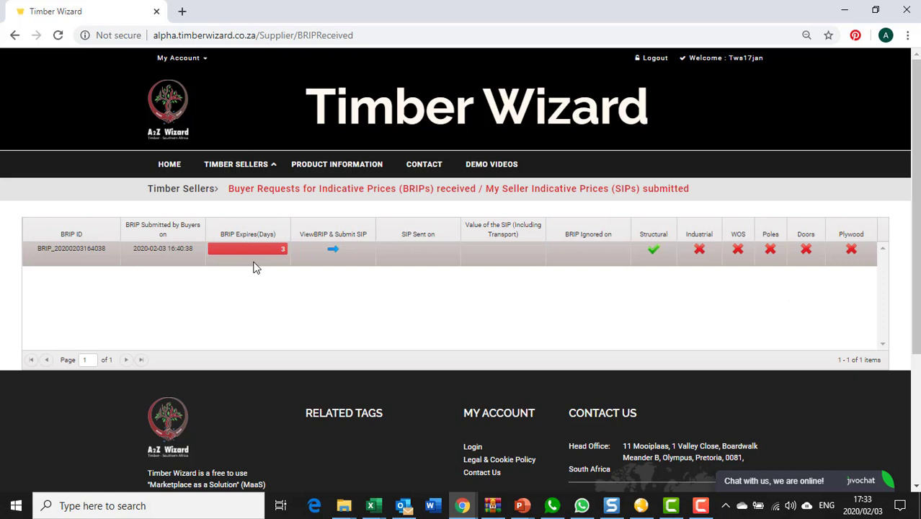
View the received BRIP and expand its SIP to be Submitted section with six pine S5P lines
{"action": "left_click", "coordinate": [332, 250]}
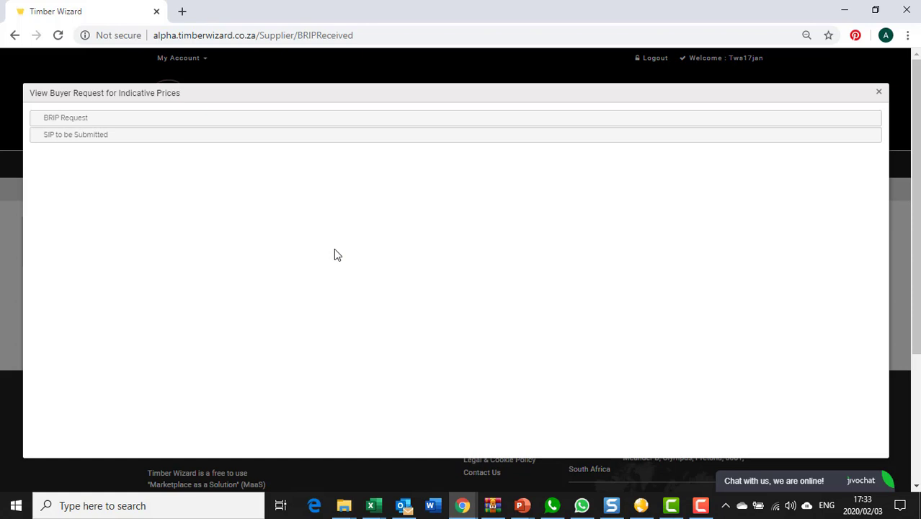
{"action": "left_click", "coordinate": [363, 142]}
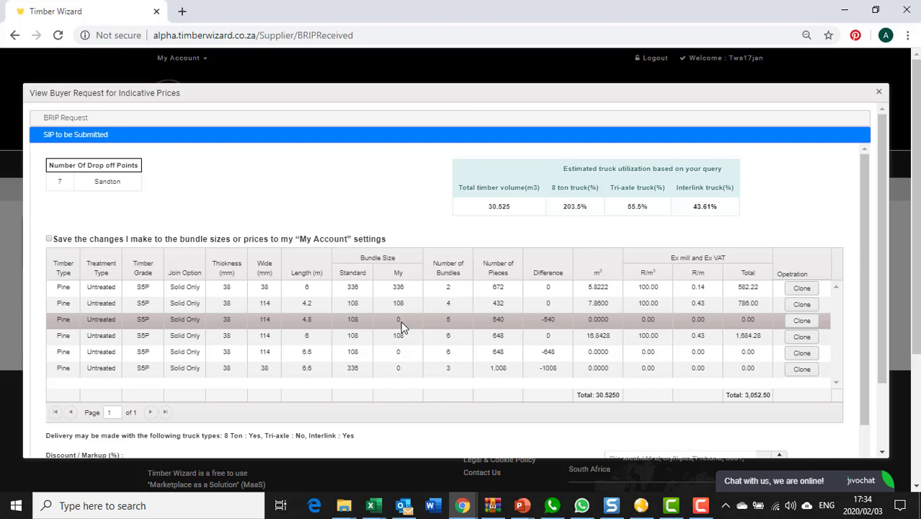
Enter bundle size 108 for the 4.8 m and 6.6 m 114-wide rows, then select the last row's 0
{"action": "left_click", "coordinate": [403, 326]}
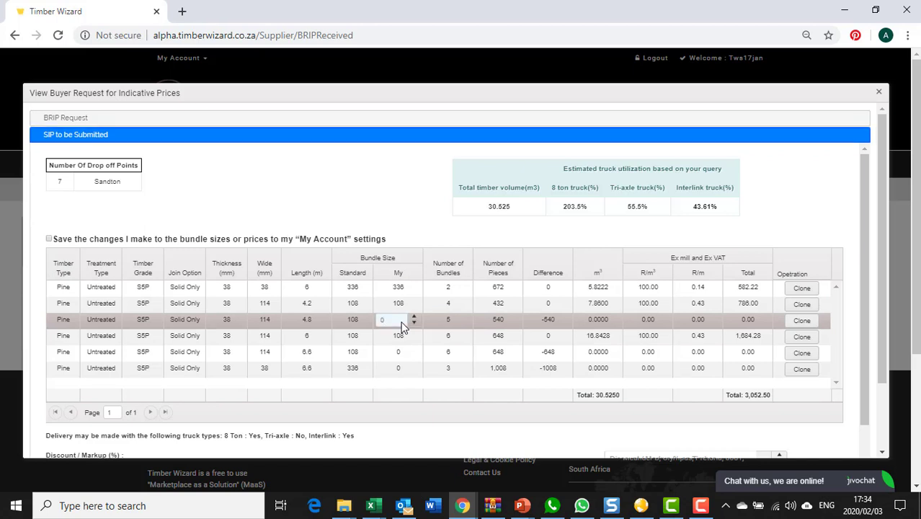
{"action": "left_click_drag", "start_coordinate": [403, 327], "coordinate": [375, 325]}
{"action": "type", "text": "108"}
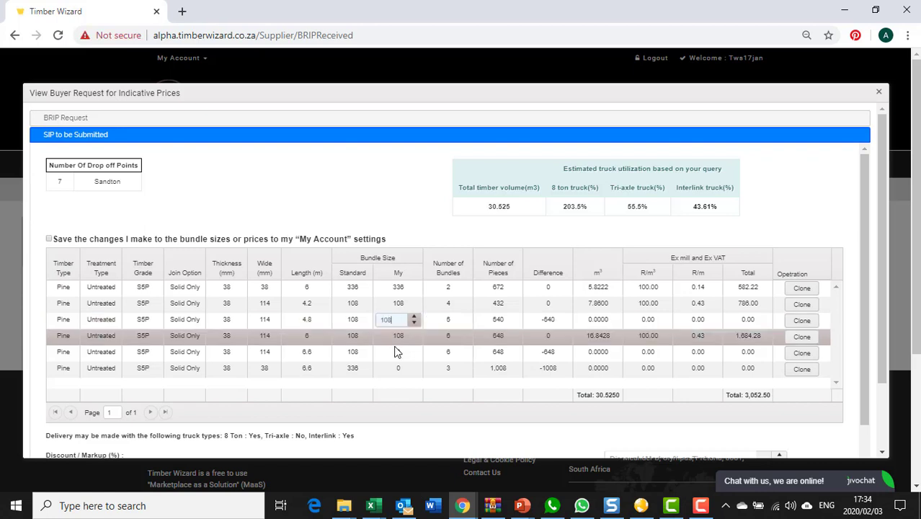
{"action": "key", "text": "Return"}
{"action": "left_click", "coordinate": [405, 354]}
{"action": "left_click_drag", "start_coordinate": [404, 353], "coordinate": [376, 355]}
{"action": "type", "text": "1"}
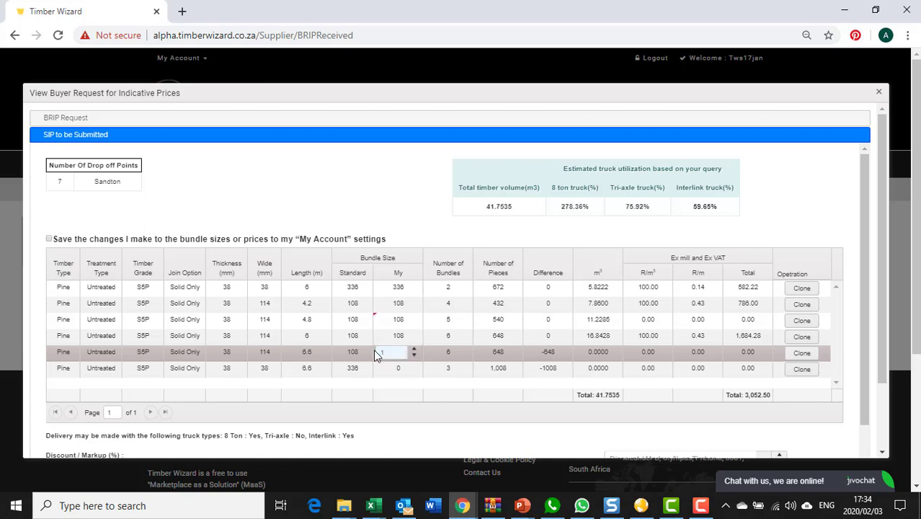
{"action": "type", "text": "08"}
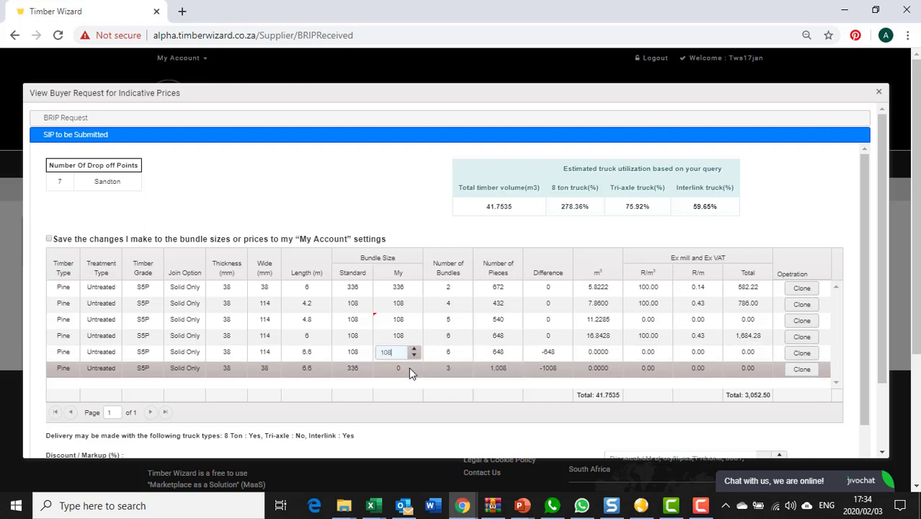
{"action": "left_click", "coordinate": [401, 370]}
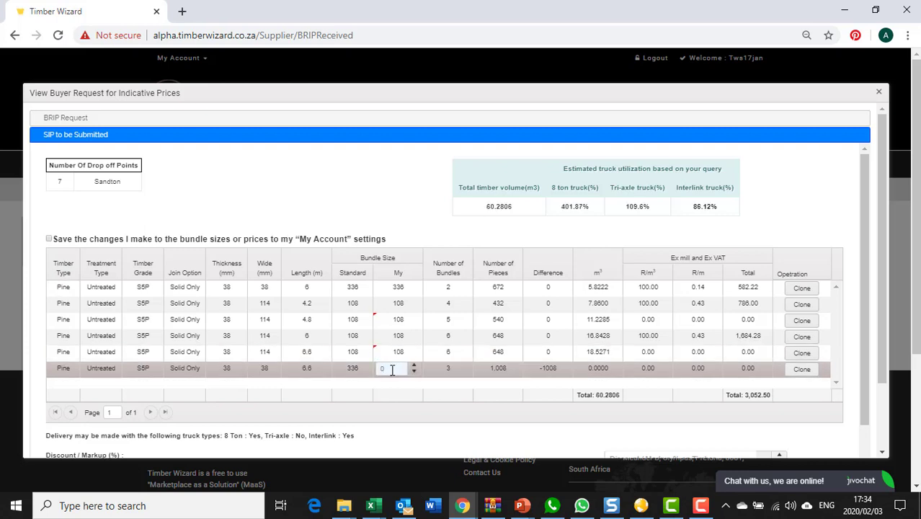
{"action": "double_click", "coordinate": [381, 369]}
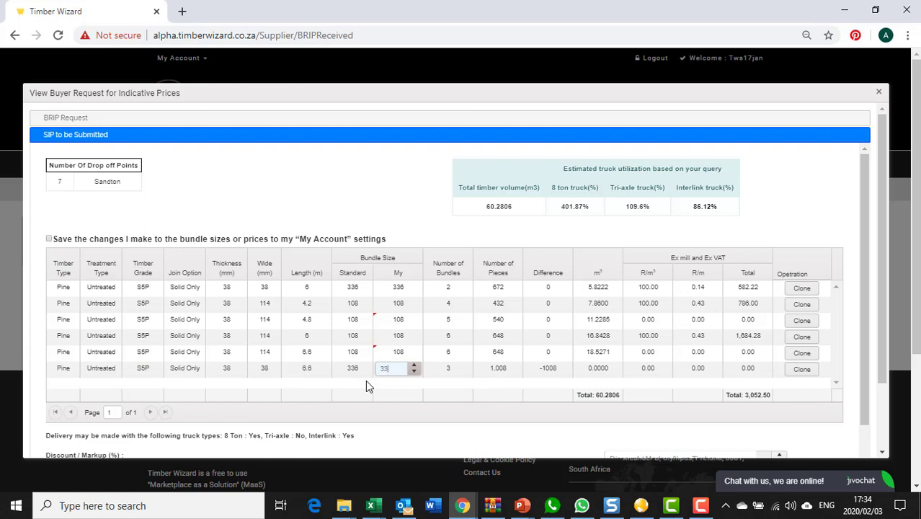
Commit 336 as the 38x38 6.6 m row's bundle size, raising total volume to 69.8872 m³
{"action": "left_click", "coordinate": [49, 242]}
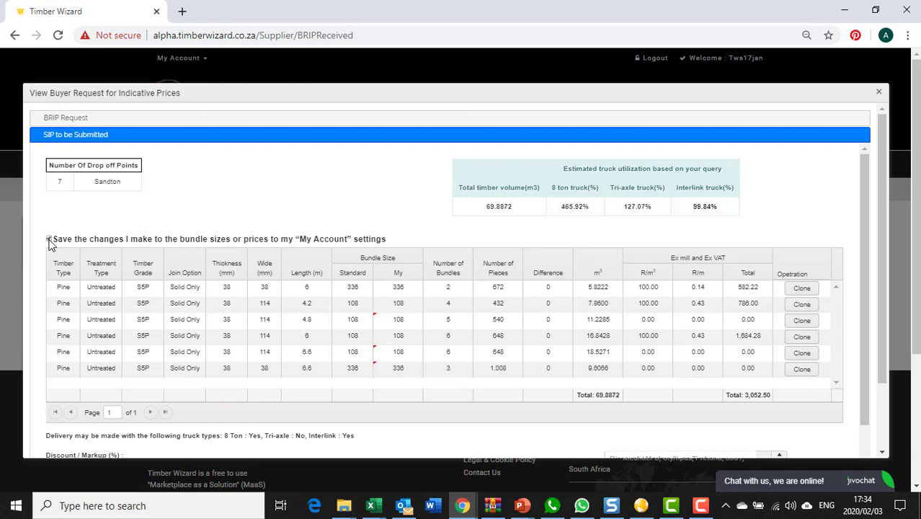
Price the 4.8 m, 6.6 m 114-wide and 38x38 rows at 100.00 per m³, totalling 6,988.72
{"action": "left_click", "coordinate": [649, 319]}
{"action": "double_click", "coordinate": [630, 320]}
{"action": "type", "text": "100"}
{"action": "left_click", "coordinate": [648, 352]}
{"action": "left_click", "coordinate": [653, 352]}
{"action": "left_click", "coordinate": [629, 352]}
{"action": "type", "text": "100"}
{"action": "left_click", "coordinate": [640, 365]}
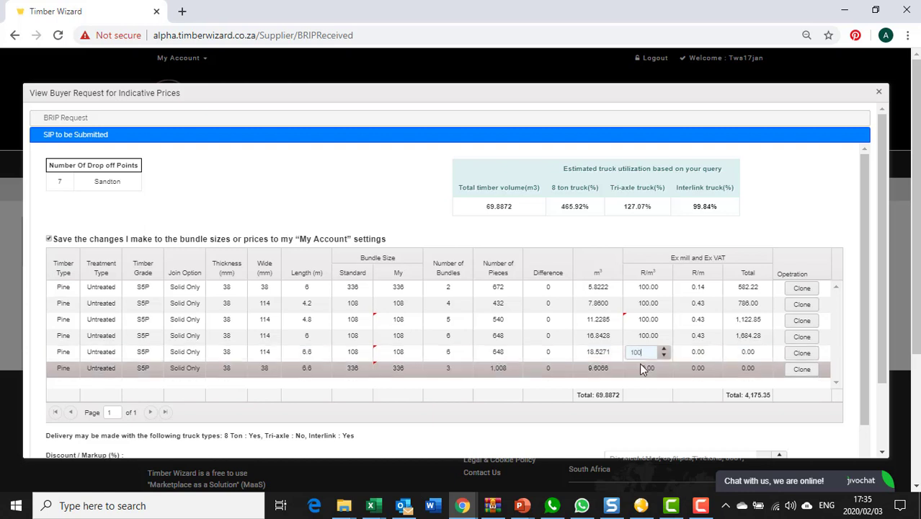
{"action": "left_click_drag", "start_coordinate": [654, 367], "coordinate": [619, 369]}
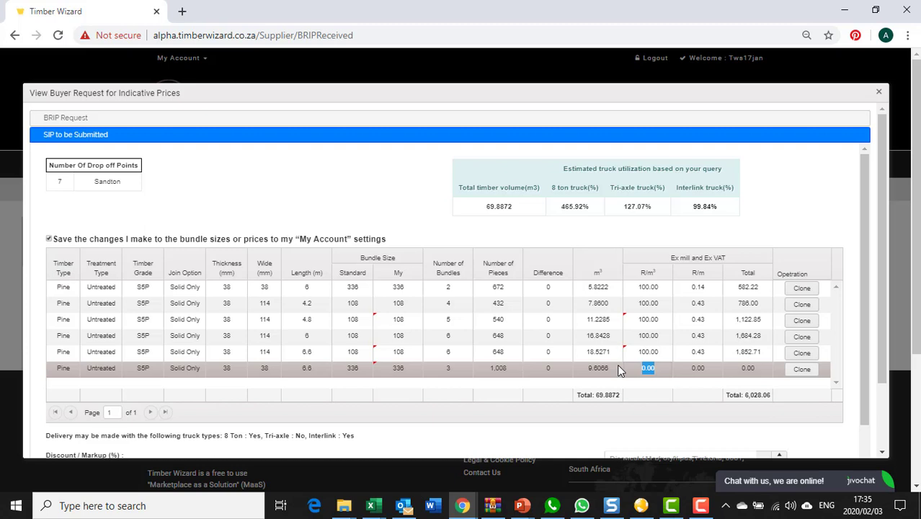
{"action": "key", "text": "BackSpace"}
{"action": "type", "text": "100"}
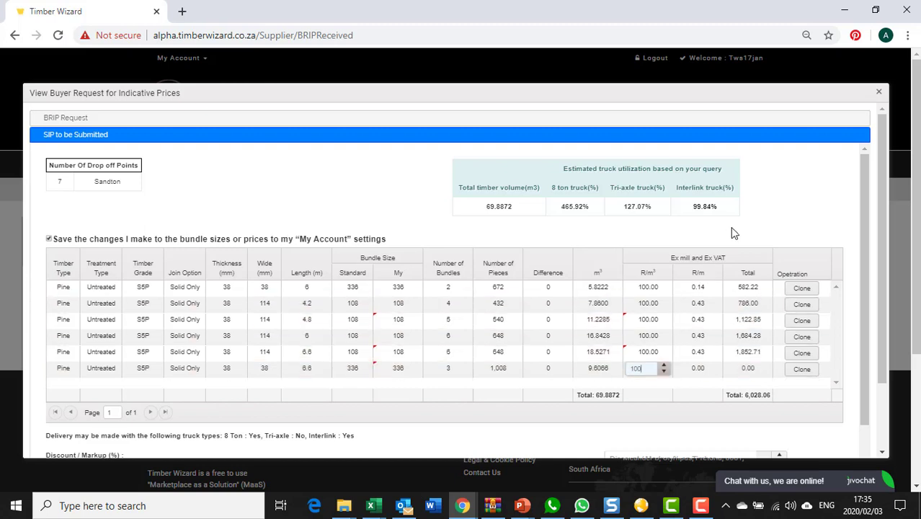
{"action": "left_click", "coordinate": [733, 232]}
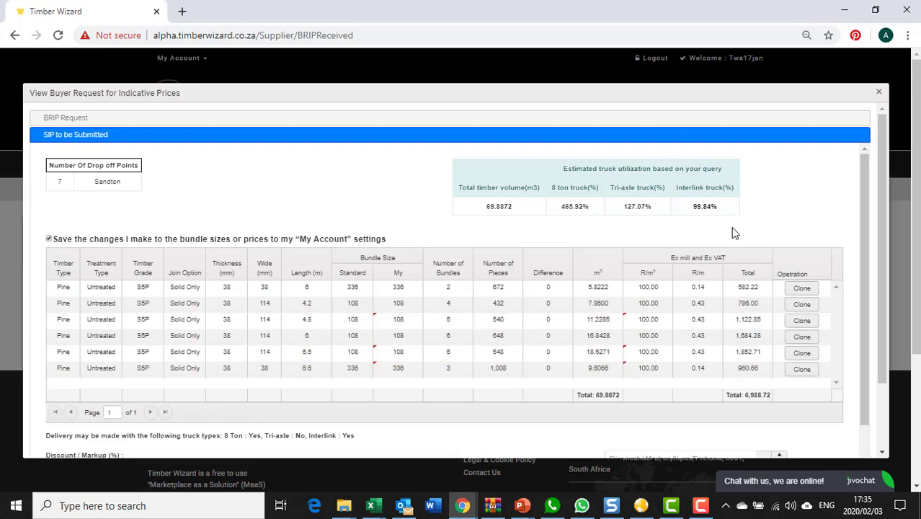
Set the first row's join option to FJ or Solid
{"action": "left_click", "coordinate": [190, 287]}
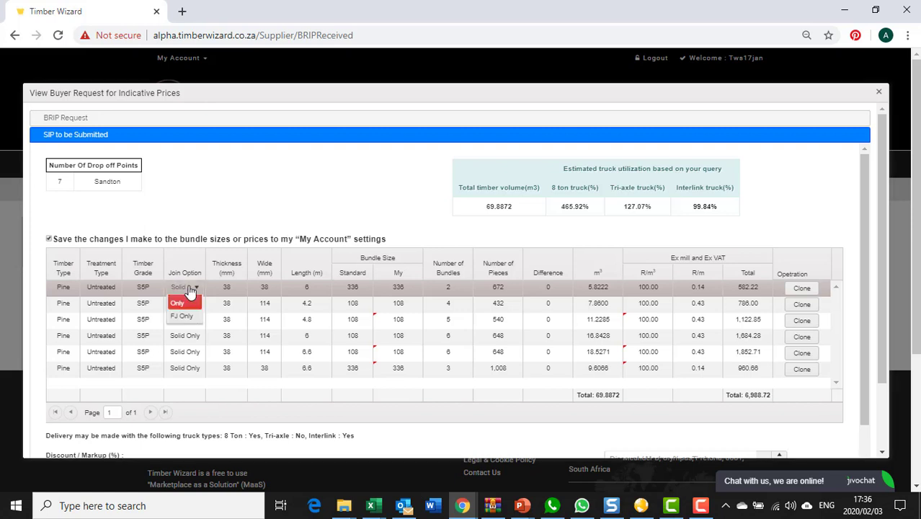
{"action": "left_click", "coordinate": [191, 288]}
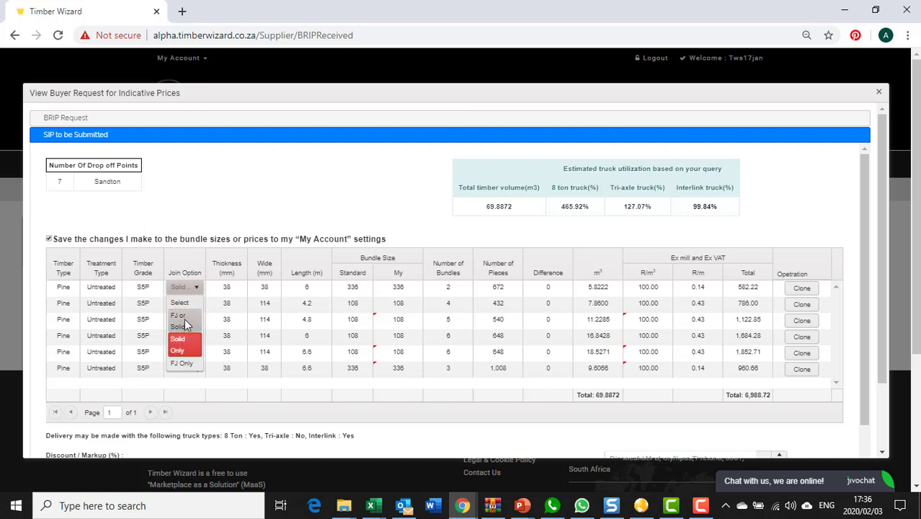
{"action": "left_click", "coordinate": [186, 325]}
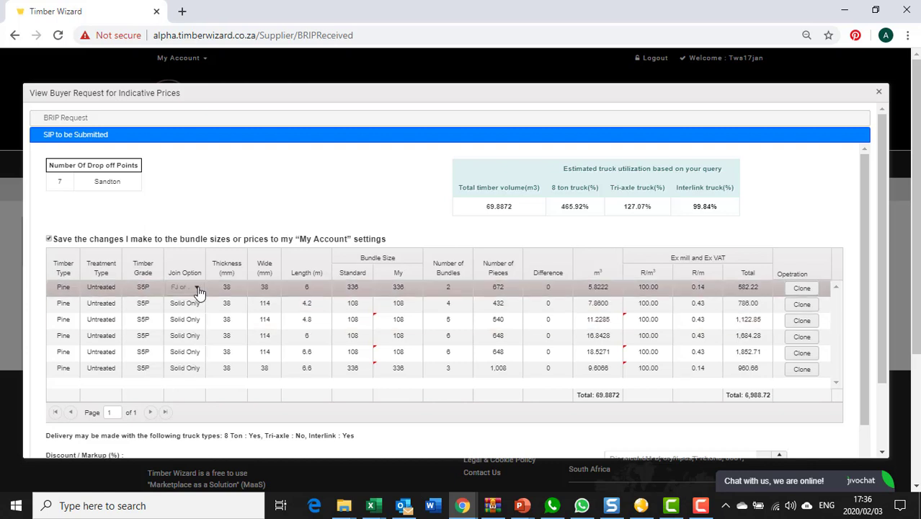
Reduce the first row's number of bundles from 2 to 1
{"action": "left_click", "coordinate": [445, 288]}
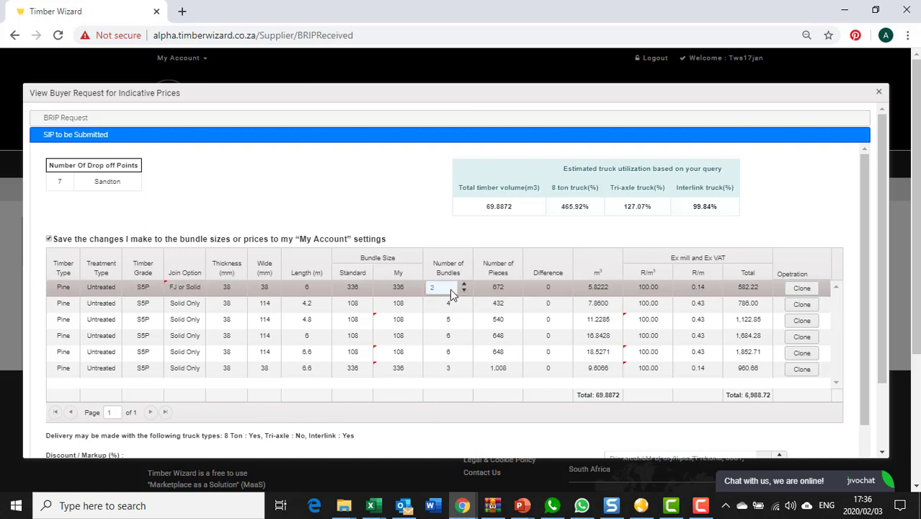
{"action": "double_click", "coordinate": [431, 288]}
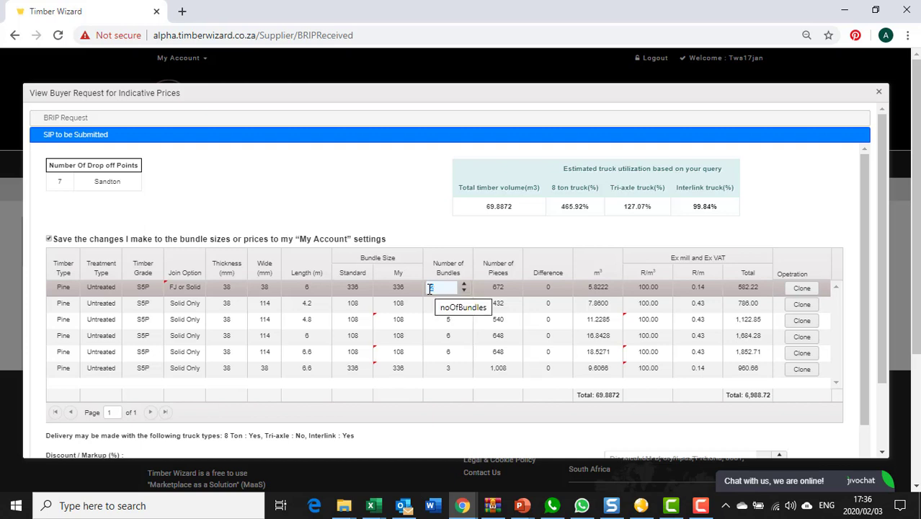
{"action": "type", "text": "1"}
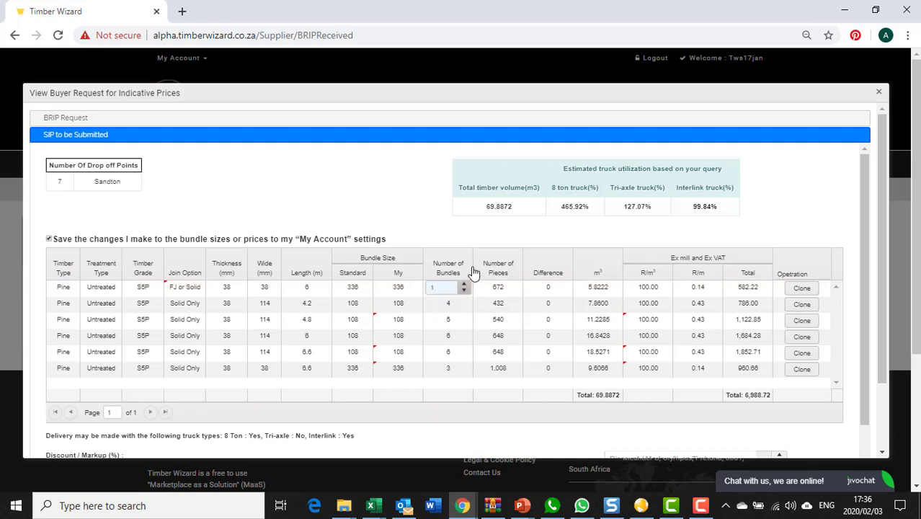
{"action": "left_click", "coordinate": [499, 237]}
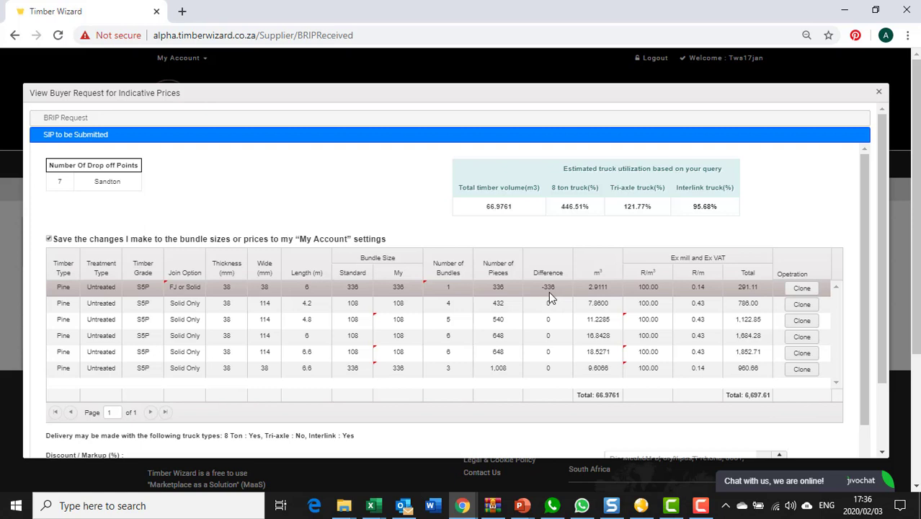
Clone the 6 m 38x38 row and make the copy FJ Only with 1 bundle
{"action": "left_click", "coordinate": [801, 289]}
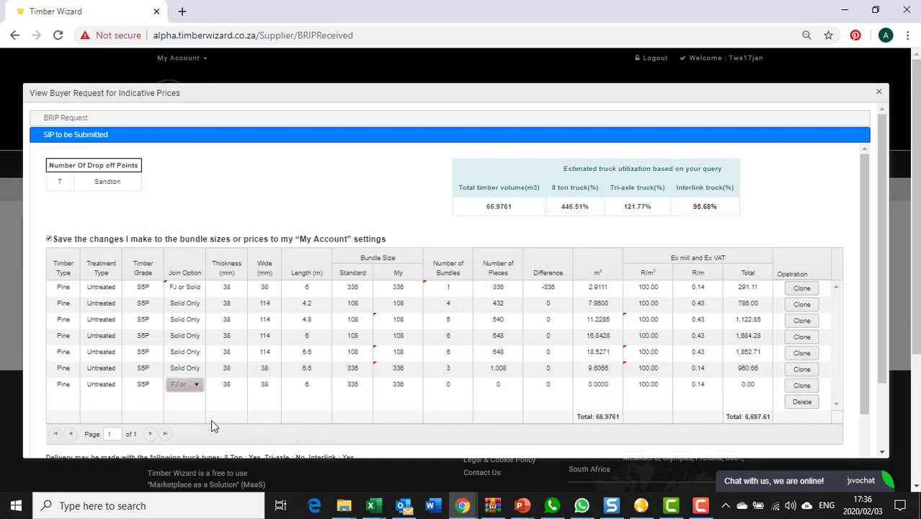
{"action": "left_click", "coordinate": [197, 388]}
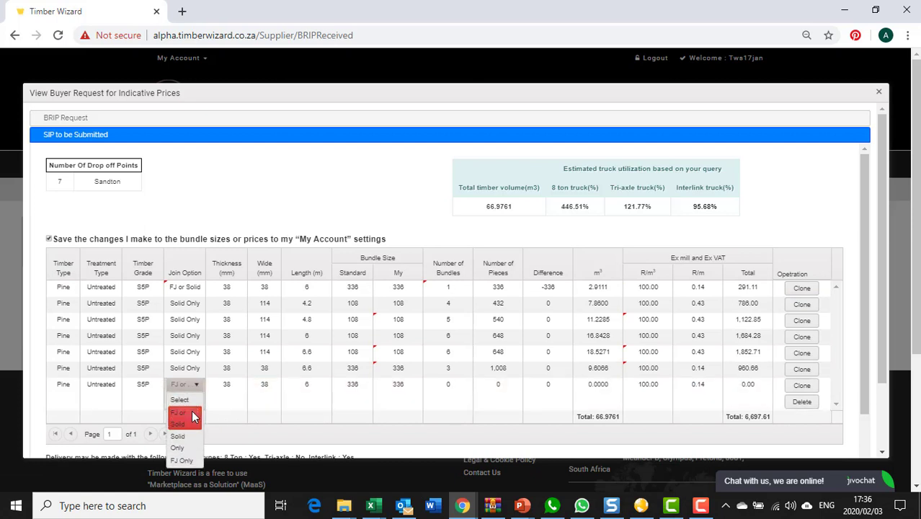
{"action": "left_click", "coordinate": [182, 462]}
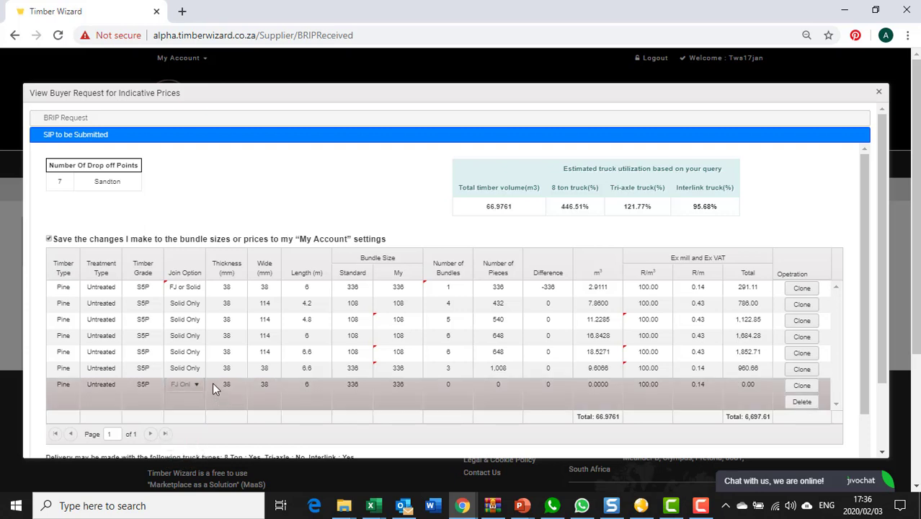
{"action": "left_click", "coordinate": [454, 387]}
{"action": "left_click", "coordinate": [464, 382]}
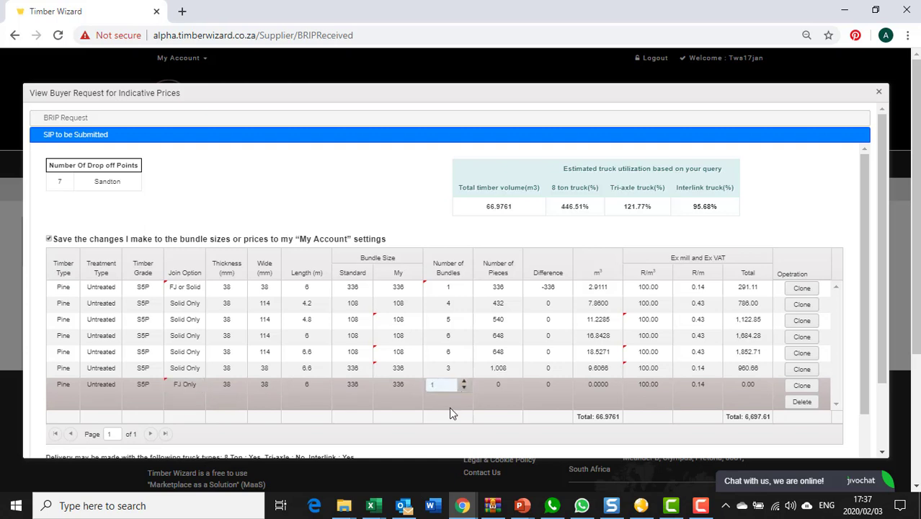
{"action": "key", "text": "Return"}
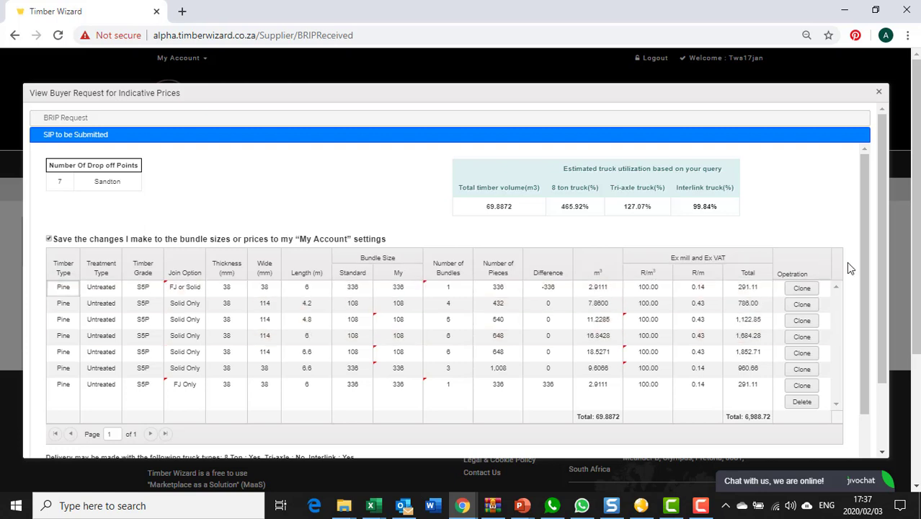
Enter -5 in Discount / Markup % on Timber, dropping the grand total to 6,639.28
{"action": "left_click_drag", "start_coordinate": [881, 272], "coordinate": [883, 346]}
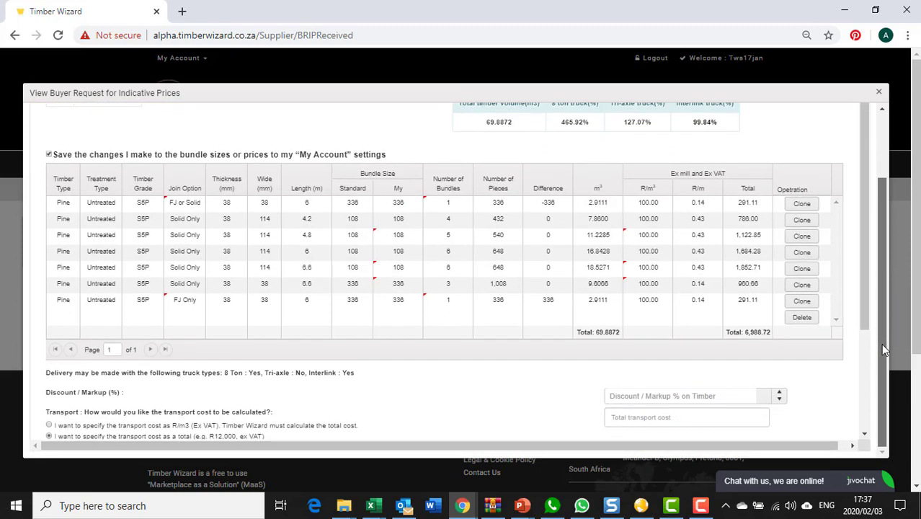
{"action": "left_click", "coordinate": [671, 397]}
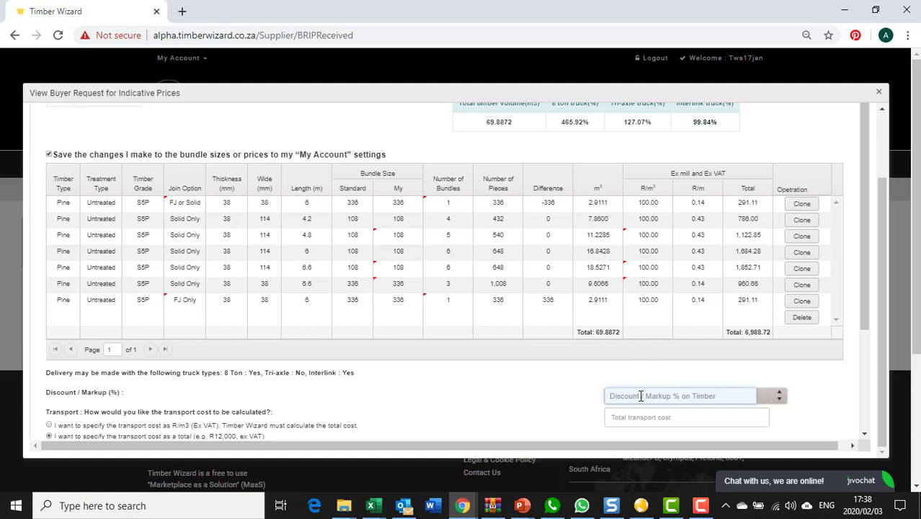
{"action": "type", "text": "5"}
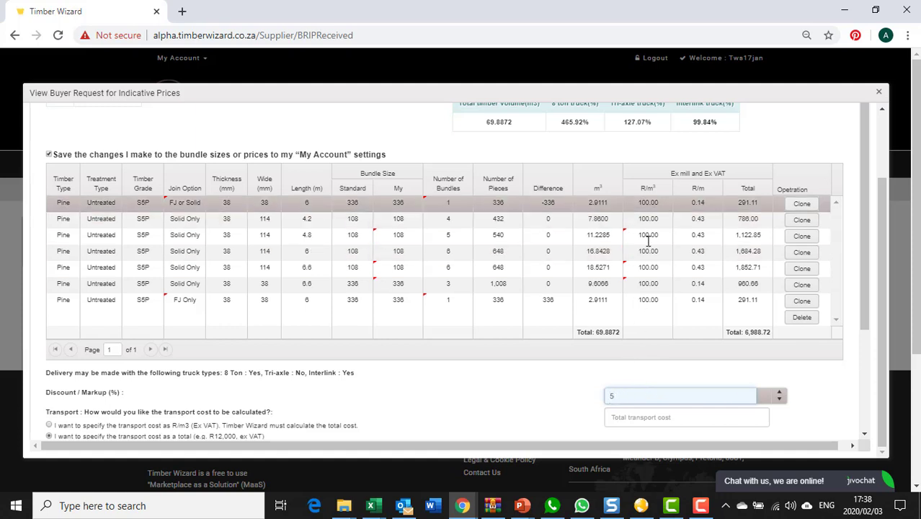
{"action": "left_click", "coordinate": [610, 398]}
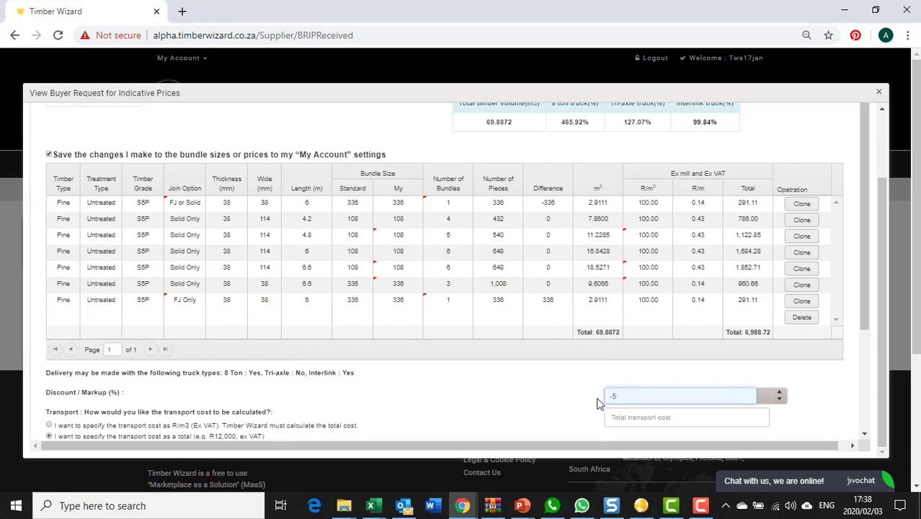
{"action": "type", "text": "-"}
Set transport as a total cost of 100, bringing the ex-VAT grand total to 6,739.28
{"action": "left_click_drag", "start_coordinate": [863, 315], "coordinate": [858, 375]}
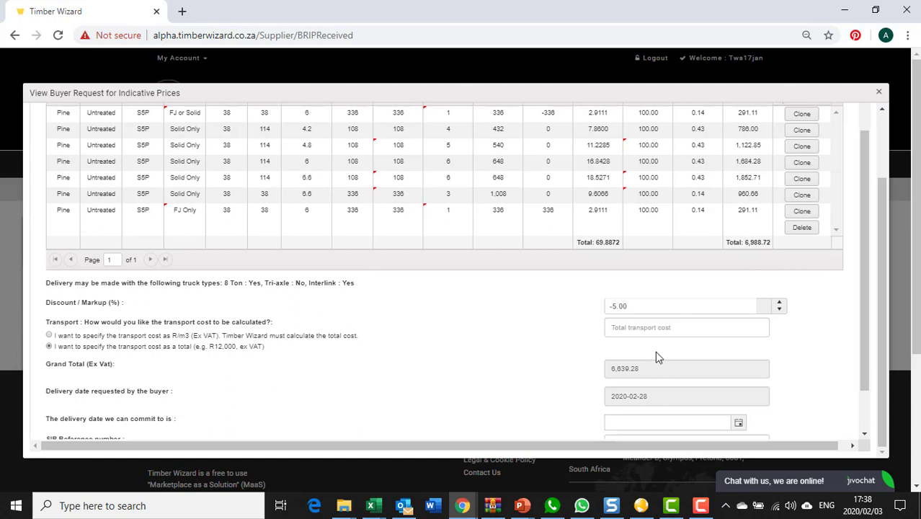
{"action": "left_click", "coordinate": [626, 326]}
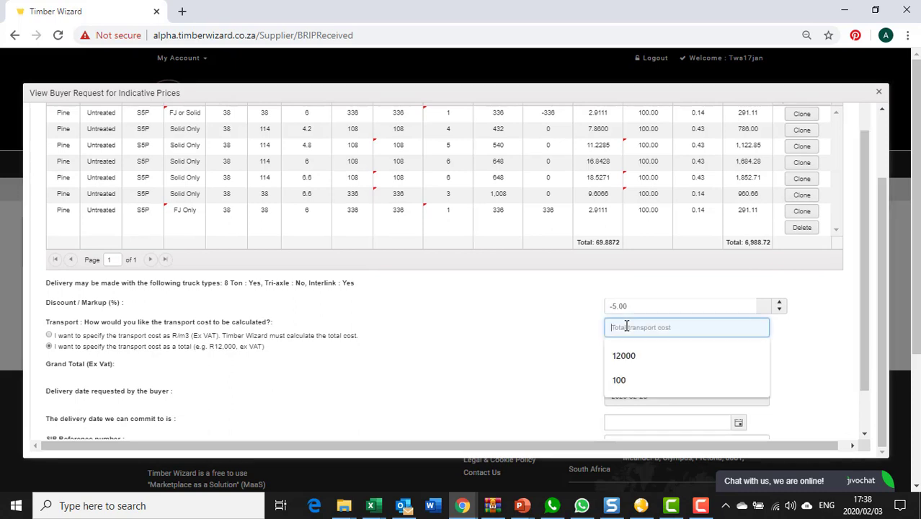
{"action": "left_click", "coordinate": [49, 335]}
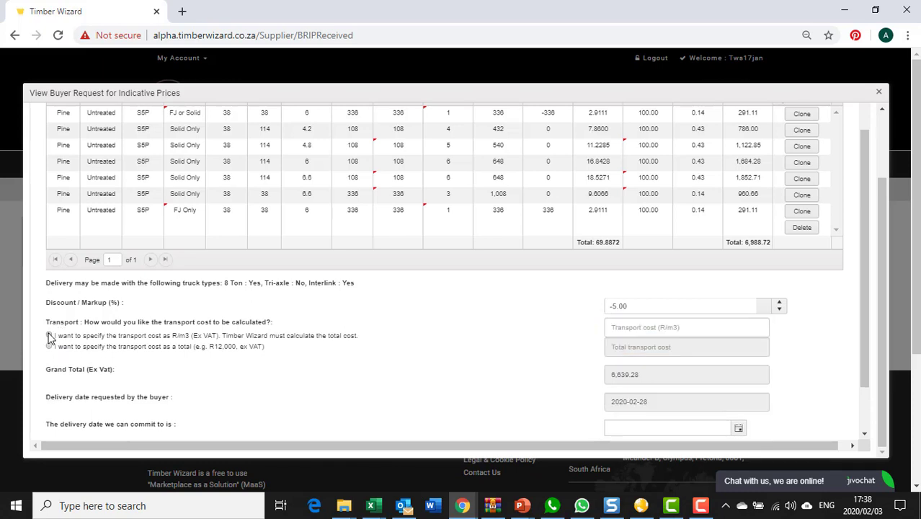
{"action": "left_click", "coordinate": [615, 328]}
{"action": "type", "text": "5"}
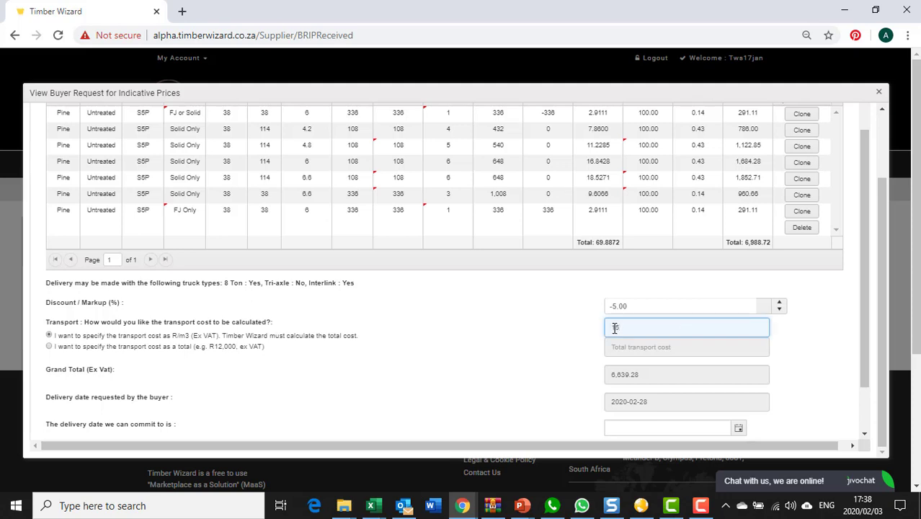
{"action": "type", "text": "0"}
{"action": "left_click", "coordinate": [49, 346]}
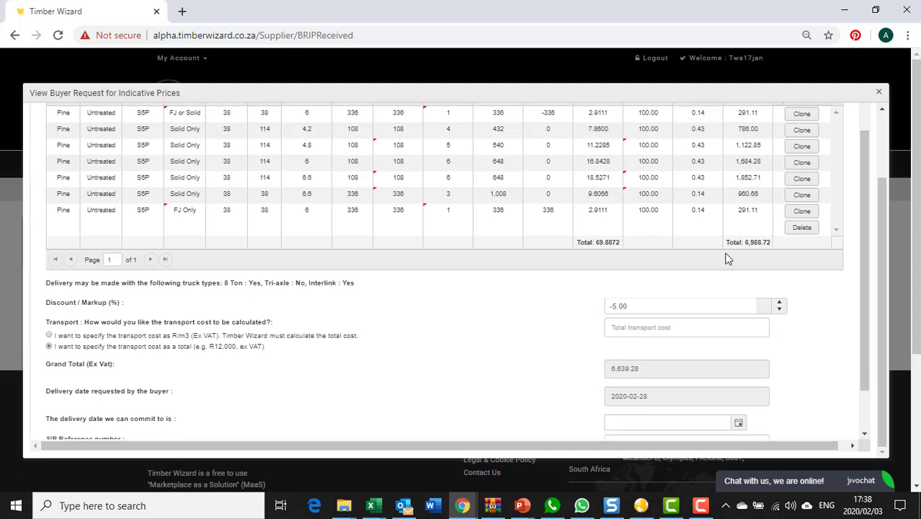
{"action": "left_click", "coordinate": [687, 329]}
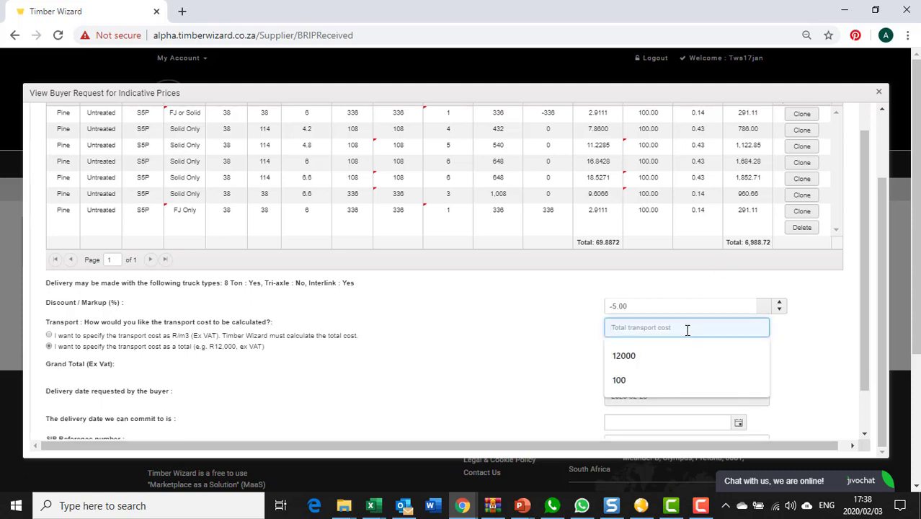
{"action": "type", "text": "100"}
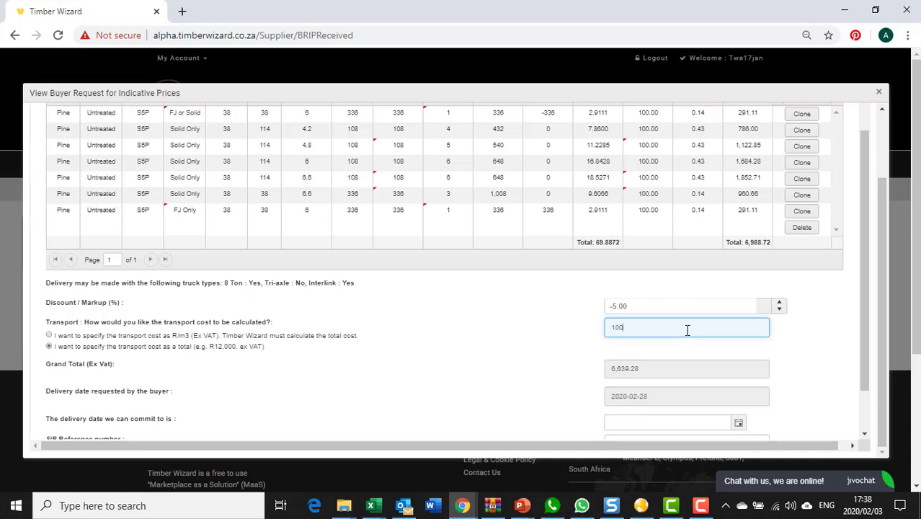
{"action": "left_click", "coordinate": [512, 344]}
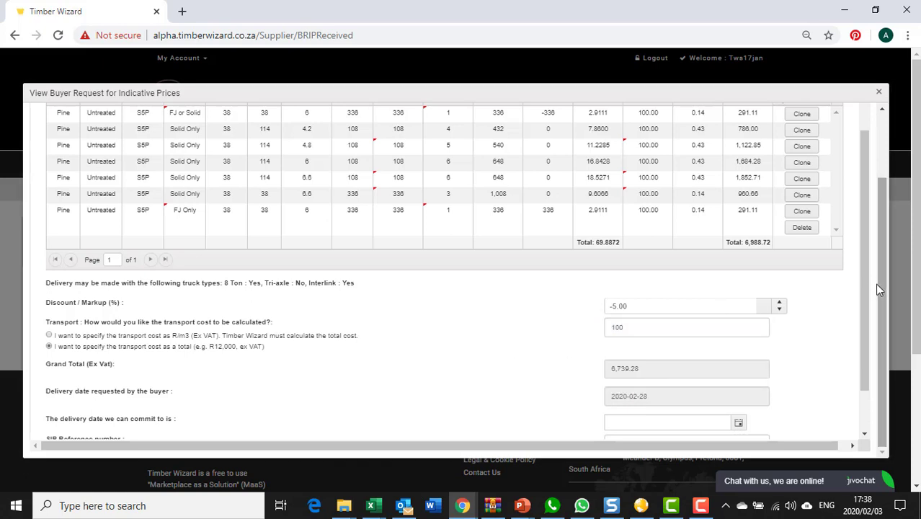
Choose 2020-03-04 from the calendar as the delivery date we can commit to
{"action": "left_click_drag", "start_coordinate": [867, 287], "coordinate": [868, 349]}
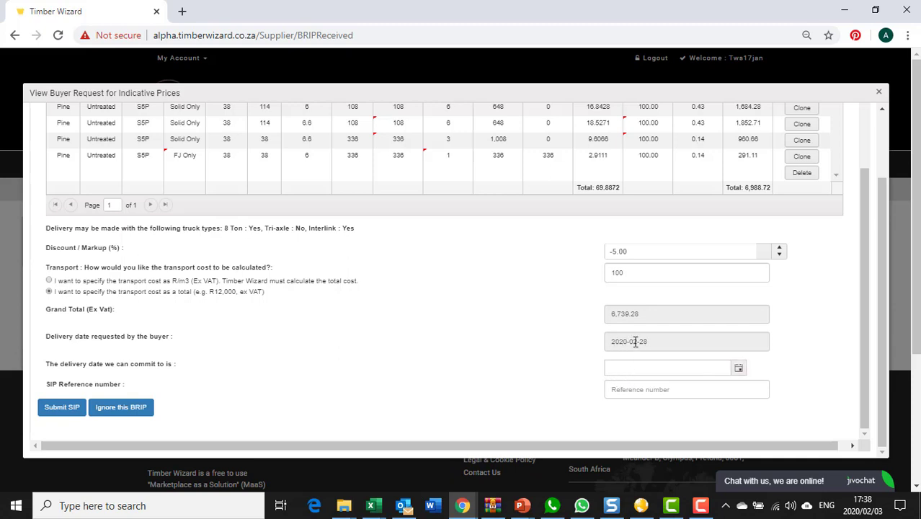
{"action": "left_click", "coordinate": [738, 369]}
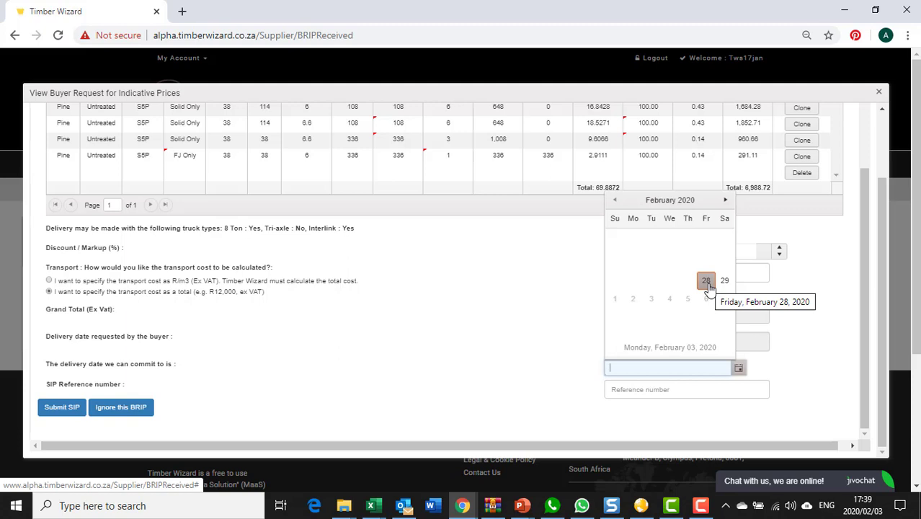
{"action": "left_click", "coordinate": [670, 298]}
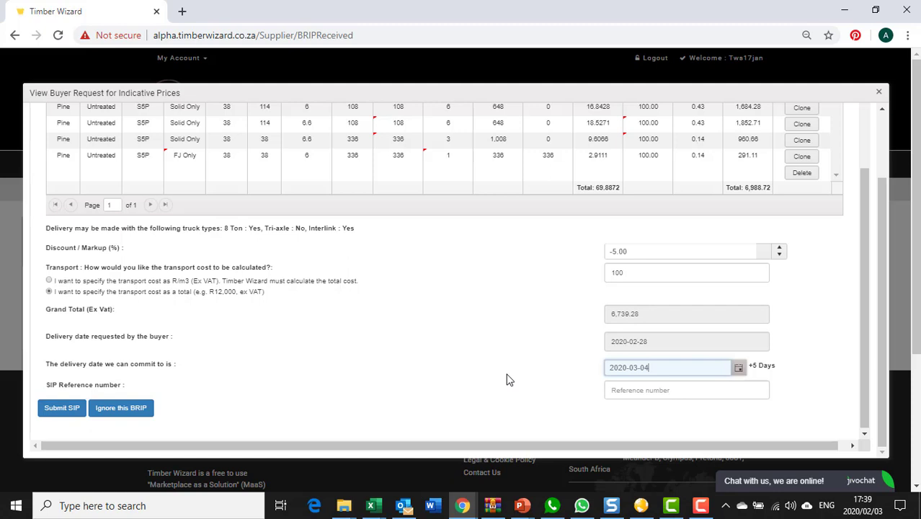
{"action": "left_click", "coordinate": [657, 392]}
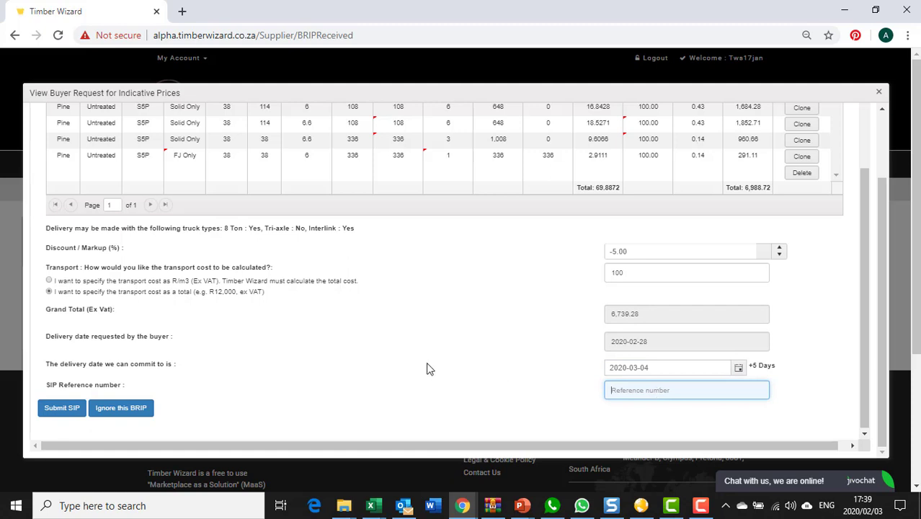
Submit the completed Seller Indicative Prices and confirm the submission
{"action": "left_click", "coordinate": [63, 408]}
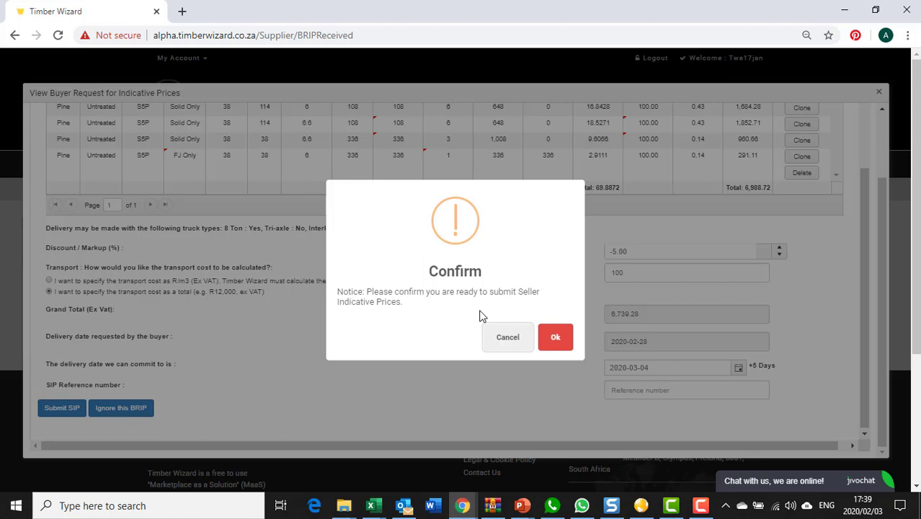
{"action": "left_click", "coordinate": [553, 339]}
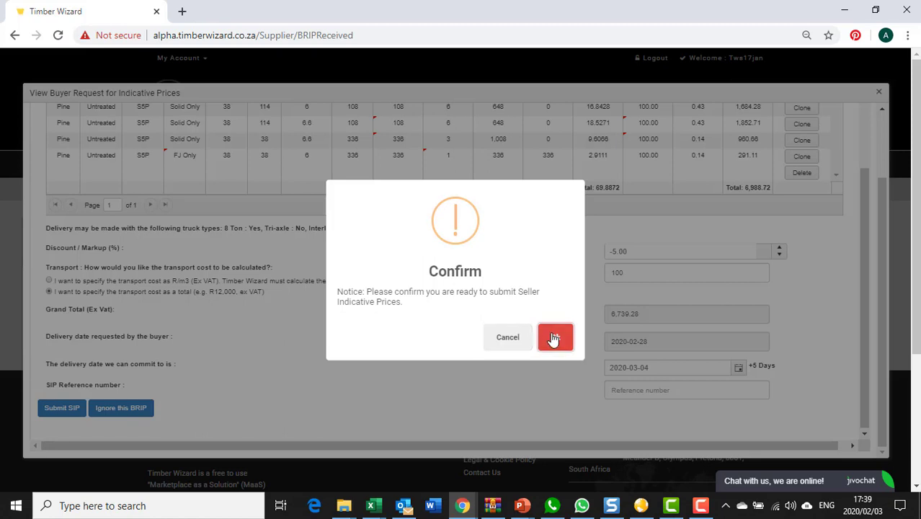